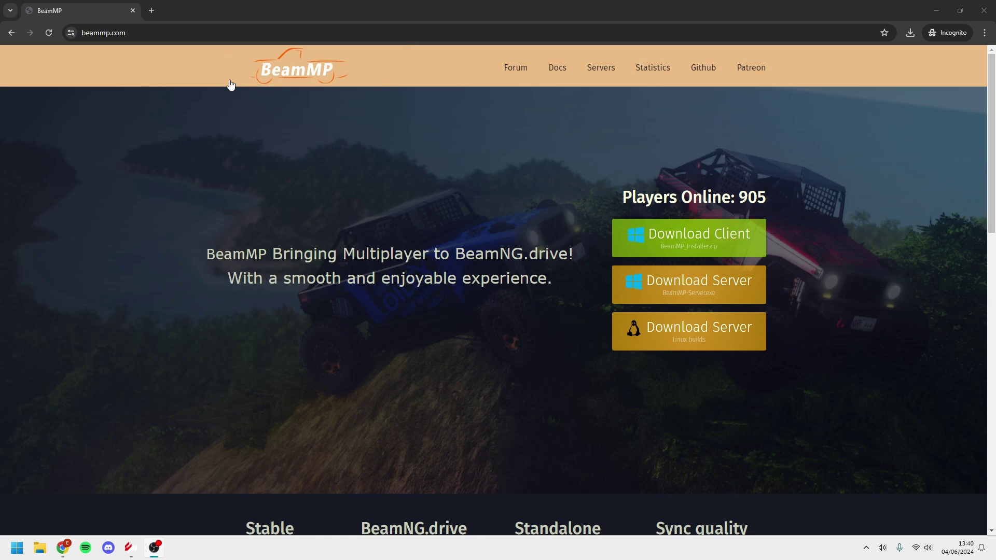
# Look over the BeamMP home page and download the Windows client archive BeamMP_Installer.zip
pyautogui.scroll(-1, 353, 171)
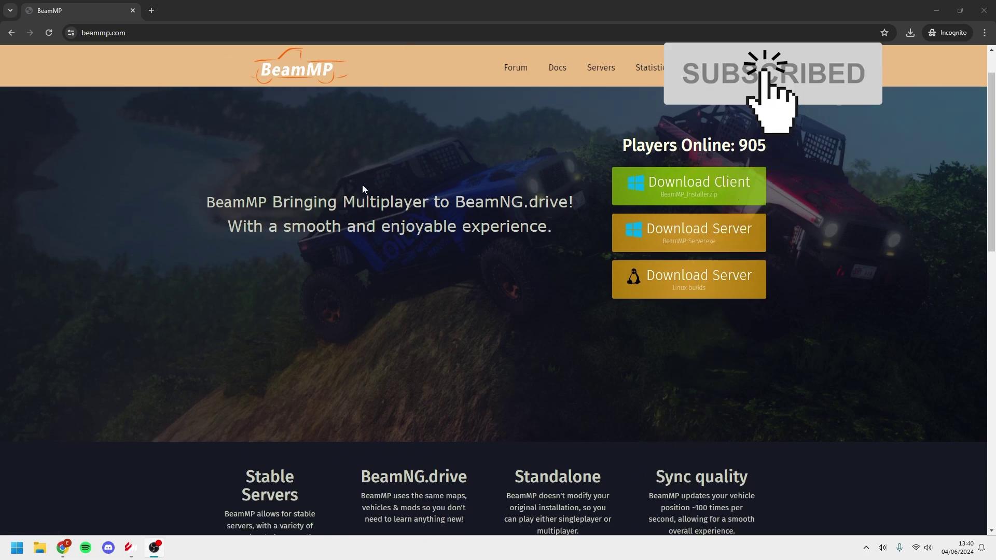
pyautogui.scroll(-2, 379, 216)
pyautogui.scroll(-6, 976, 260)
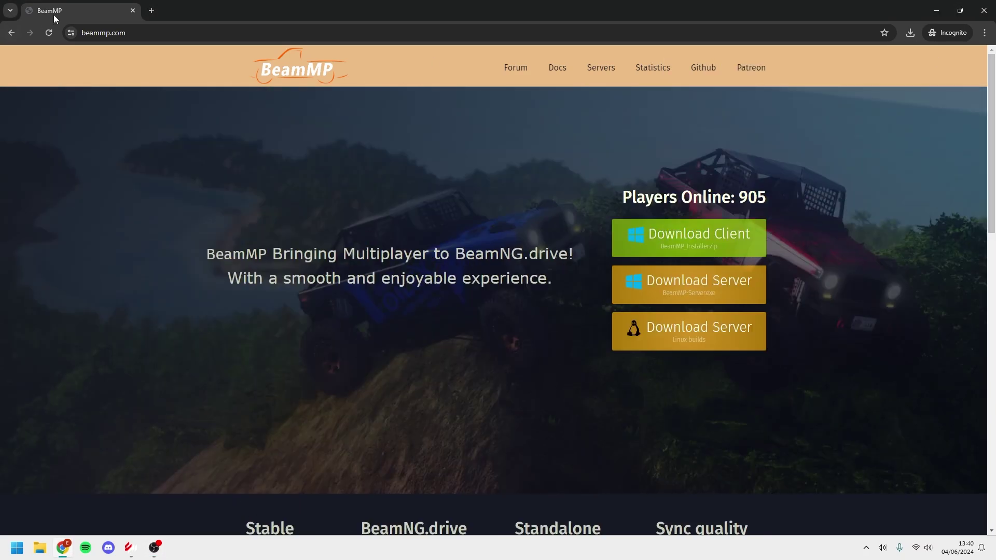
pyautogui.click(675, 245)
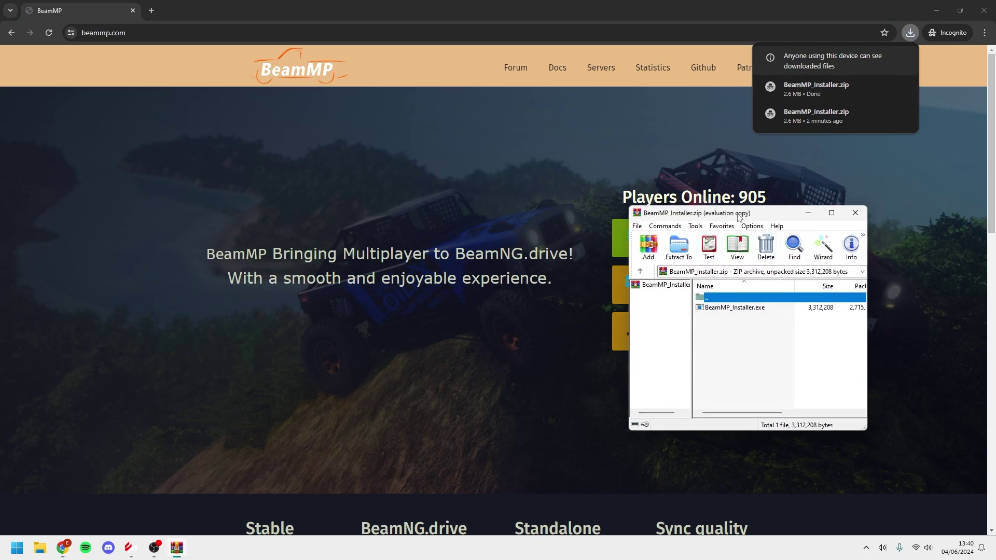
# Dismiss the archive program's evaluation notice and run BeamMP_Installer.exe from the downloaded archive
pyautogui.click(842, 303)
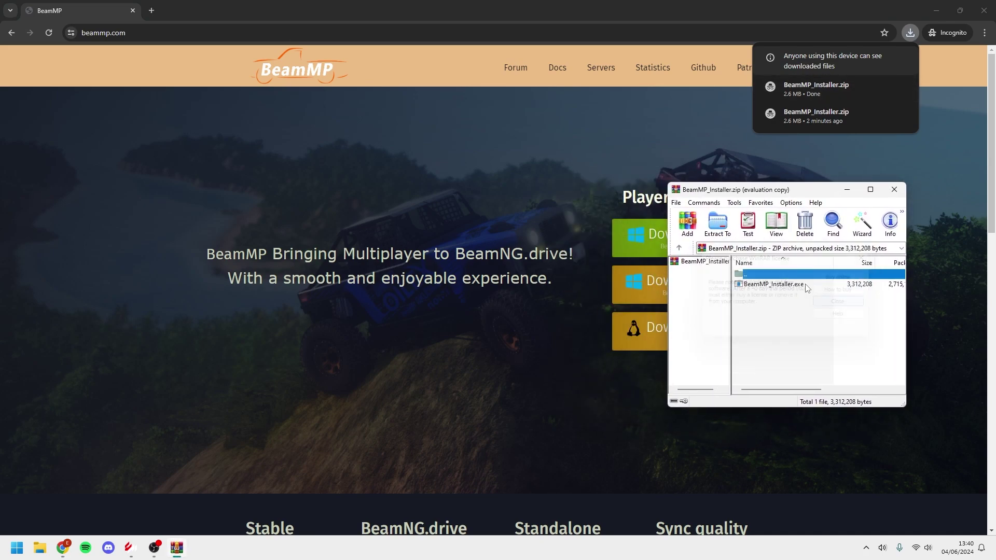
pyautogui.click(769, 286)
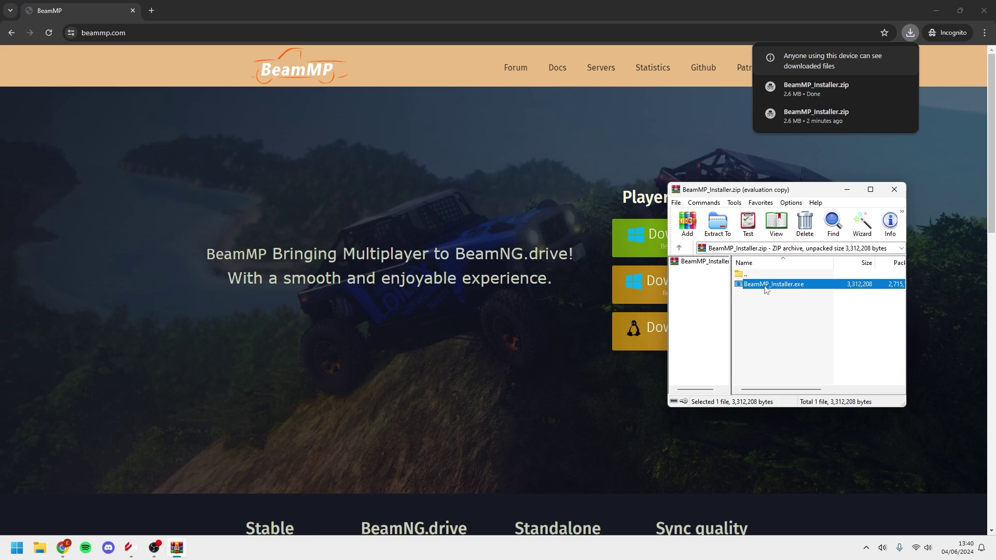
pyautogui.doubleClick(767, 286)
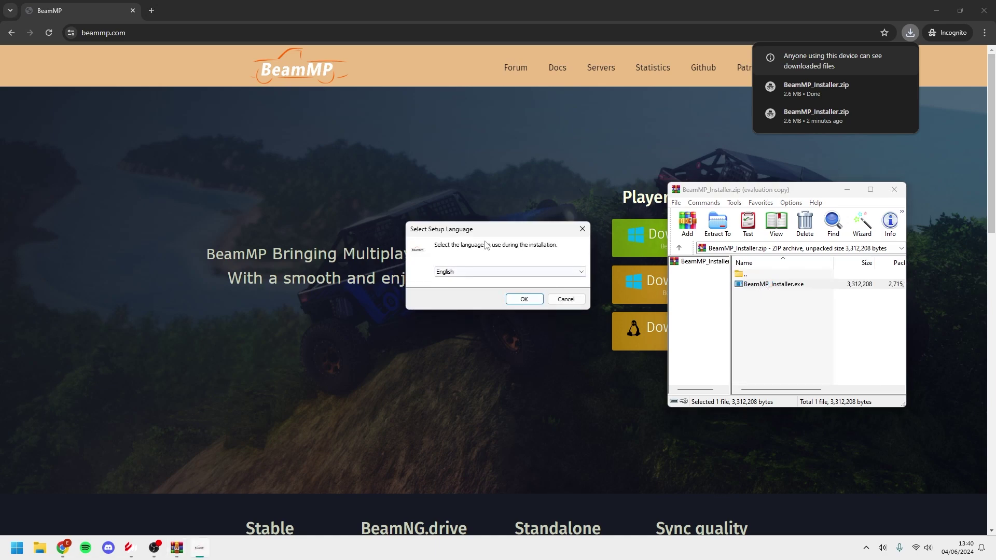
# Go through the BeamMP-Launcher setup in English, accepting the license agreement and keeping the desktop shortcut option
pyautogui.click(524, 299)
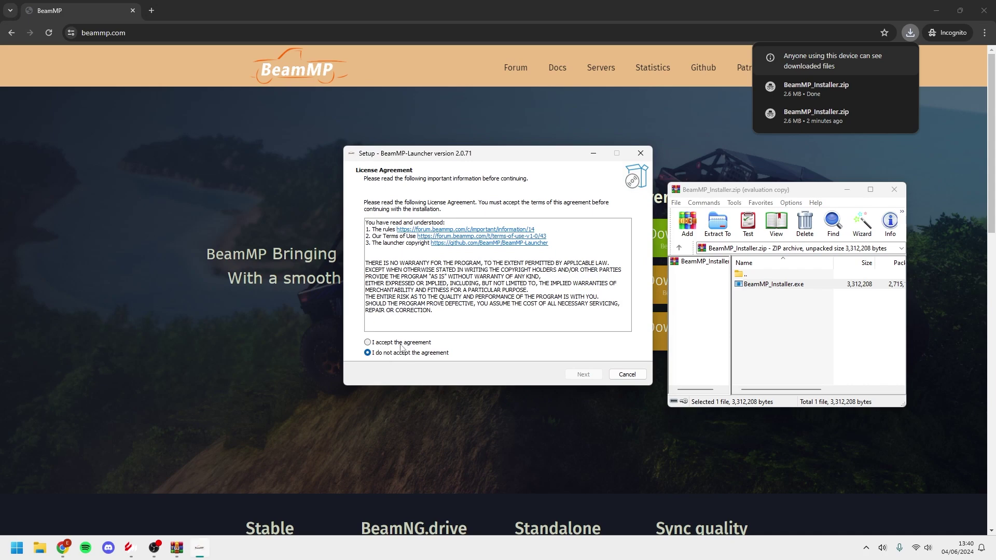
pyautogui.click(398, 344)
pyautogui.click(583, 374)
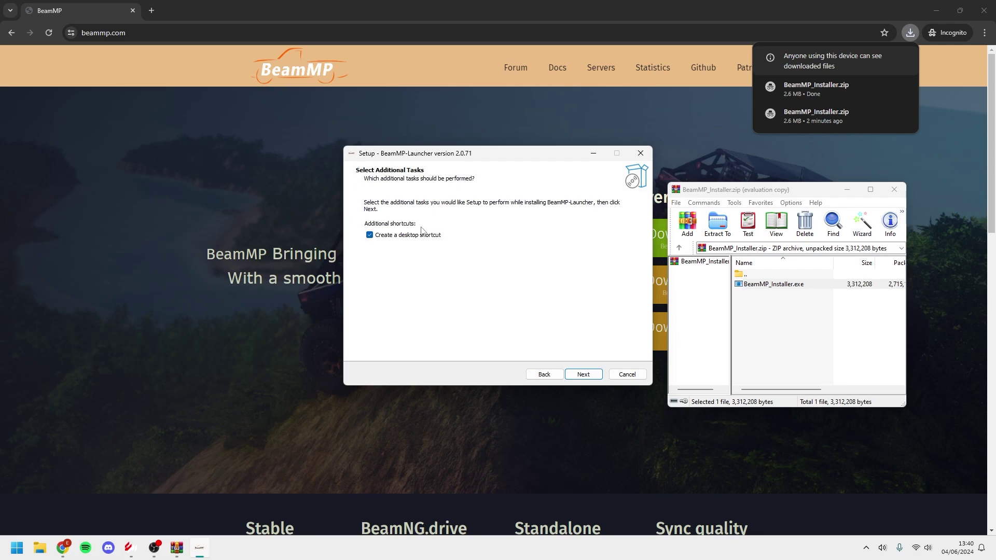
pyautogui.click(598, 376)
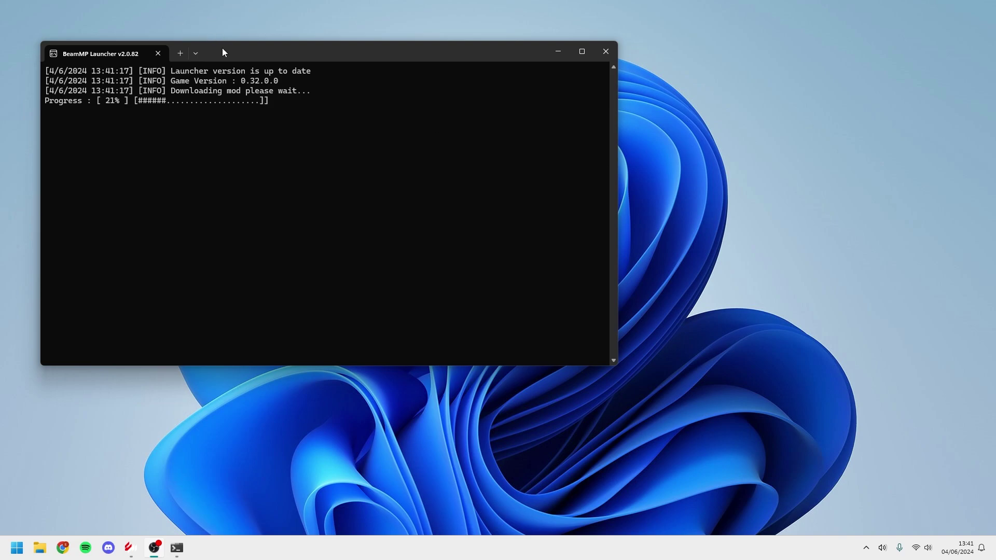
# Start BeamNG.drive with the standard Launch option once the mod has downloaded, and maximize the game window
pyautogui.moveTo(222, 49)
pyautogui.mouseDown()
pyautogui.moveTo(282, 66)
pyautogui.moveTo(237, 37)
pyautogui.mouseUp()
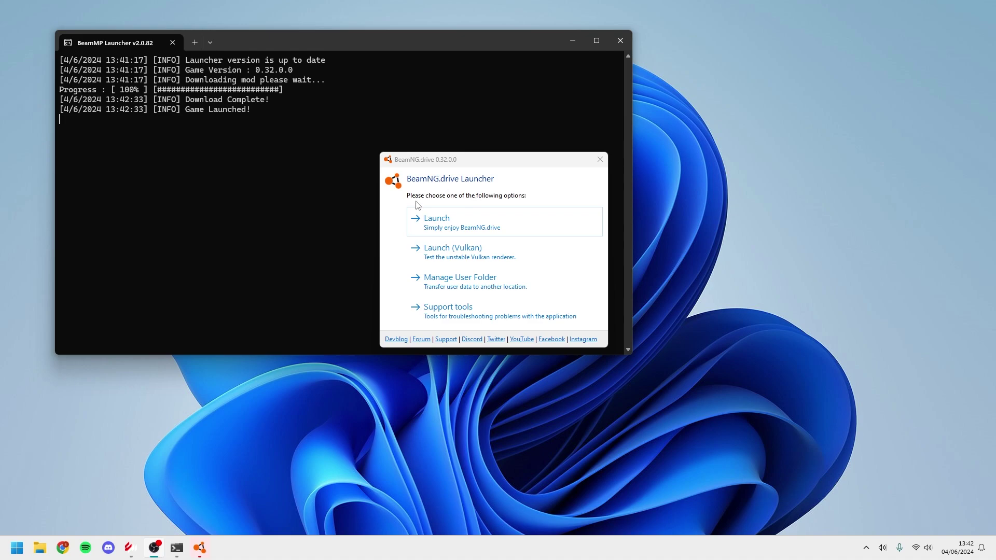
pyautogui.click(445, 218)
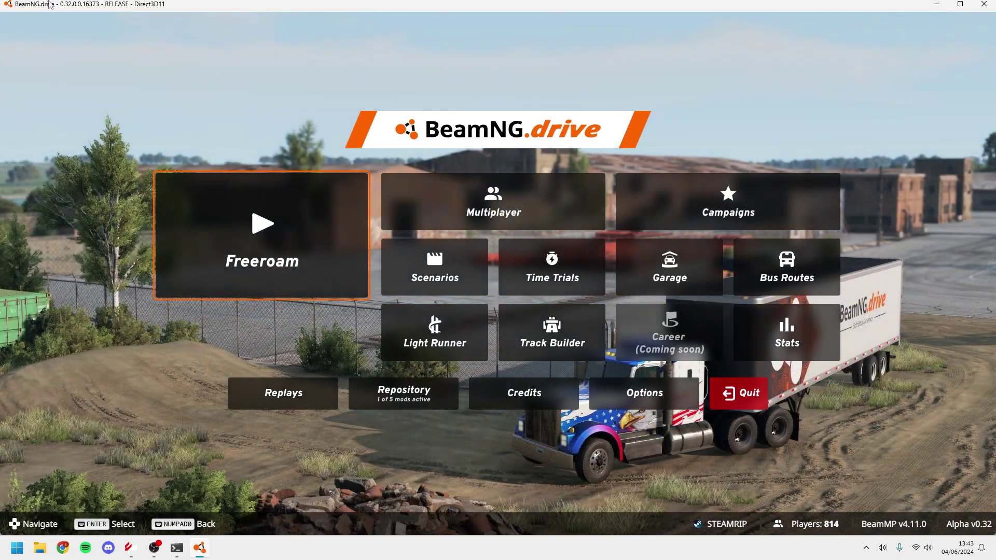
pyautogui.click(961, 5)
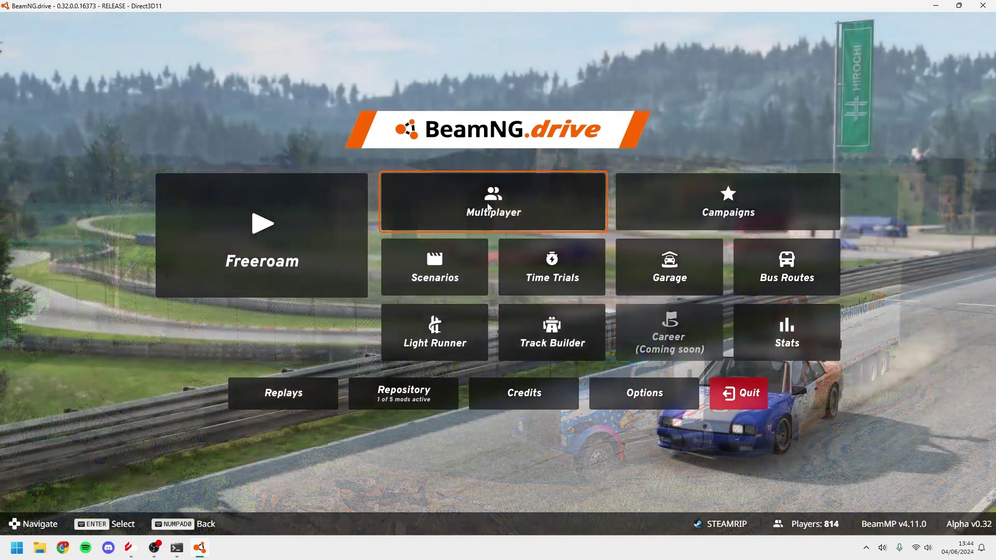
# Open the game's Multiplayer section, dismiss the Lua error notice and try the username field of the BeamMP login form
pyautogui.click(488, 205)
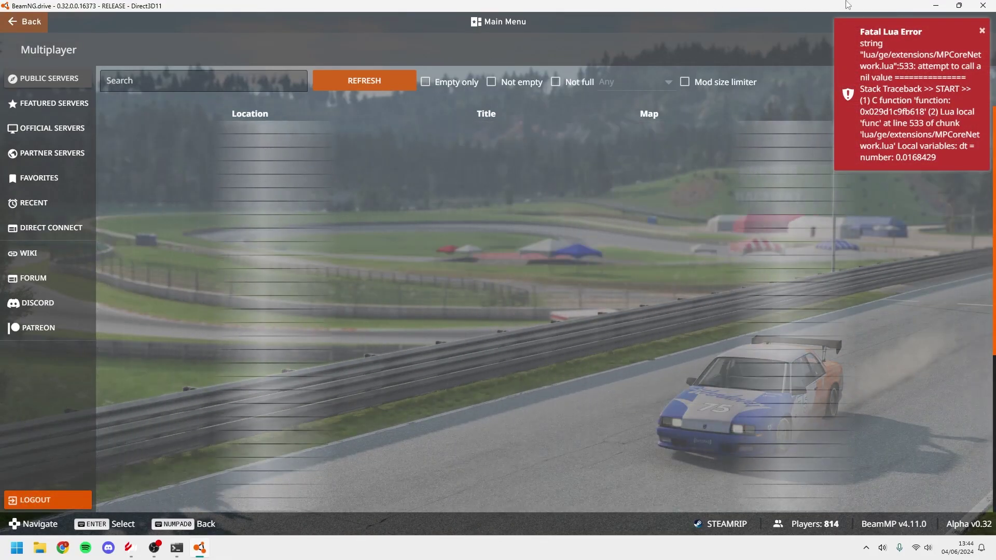
pyautogui.click(982, 30)
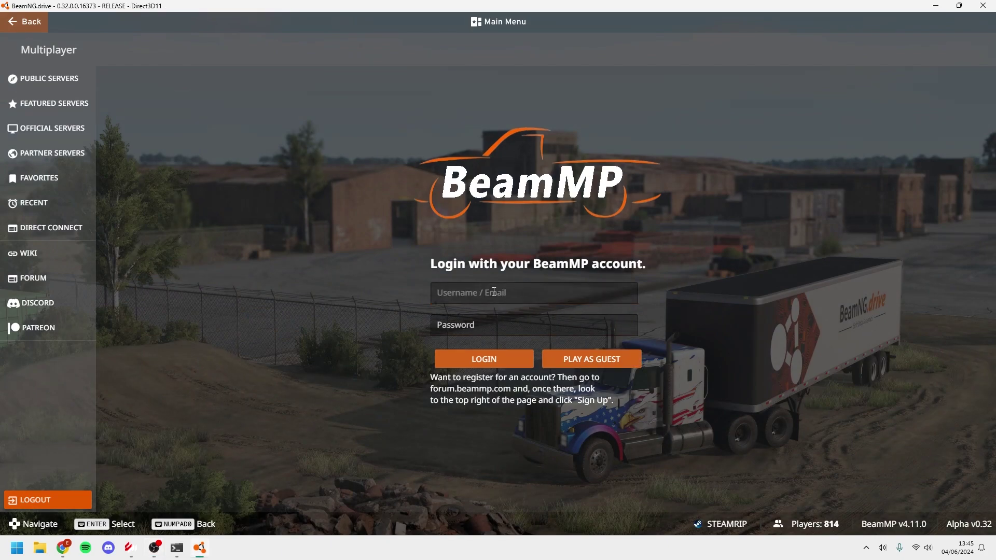
pyautogui.click(463, 285)
pyautogui.click(516, 216)
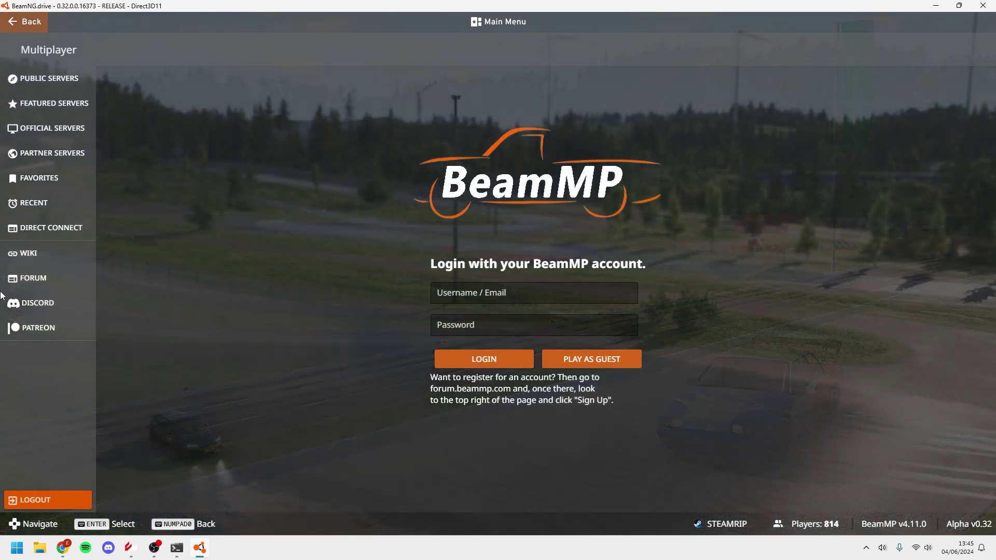
# Switch to Chrome to view the BeamMP forum's account registration form, and return to the username field in BeamNG.drive
pyautogui.click(63, 548)
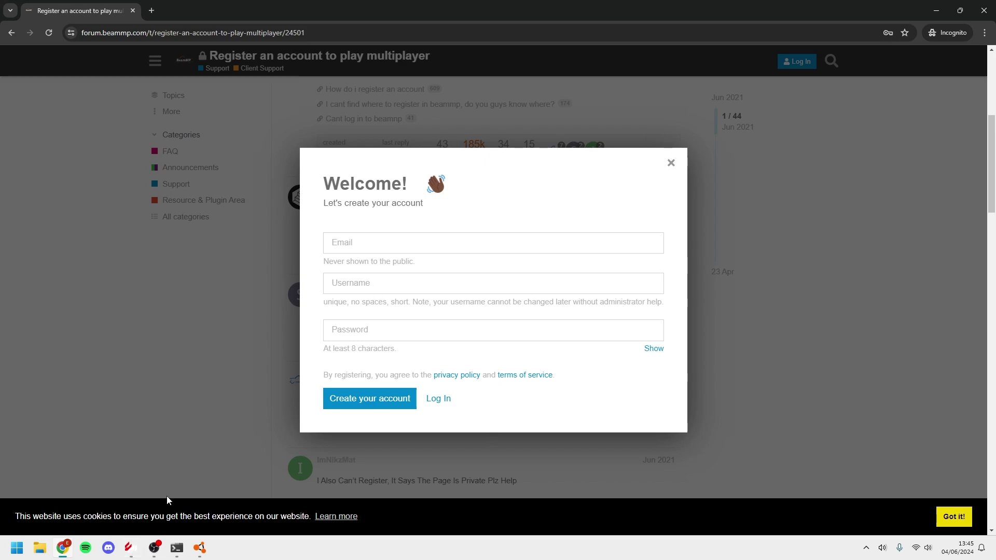
pyautogui.click(200, 548)
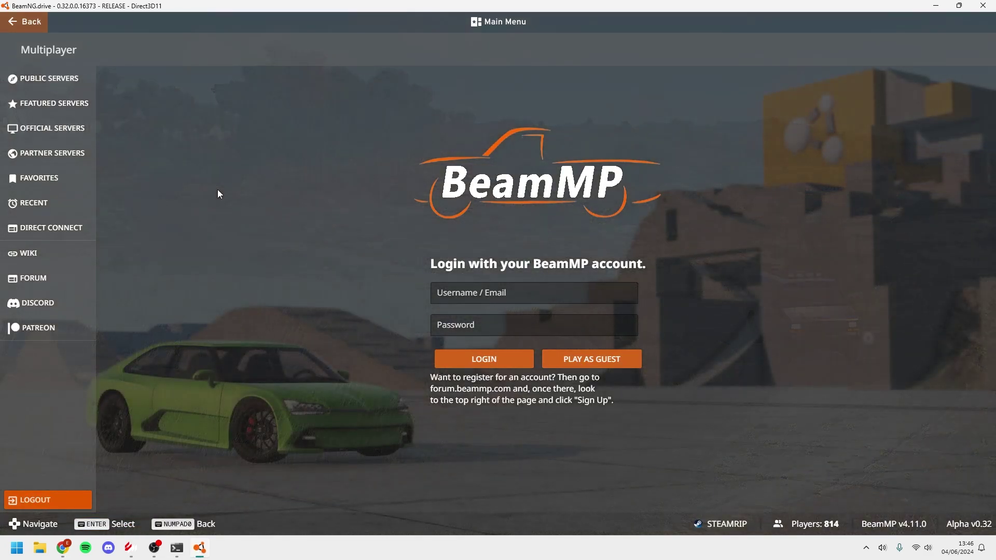
pyautogui.click(488, 286)
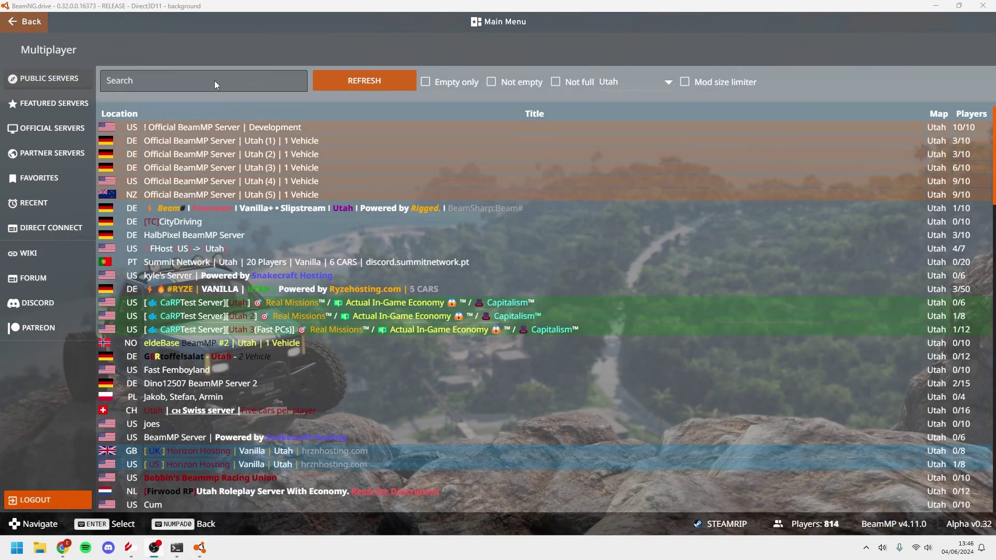
# Look through the public servers, and list the official servers with the map filter set to Any
pyautogui.scroll(-3, 929, 183)
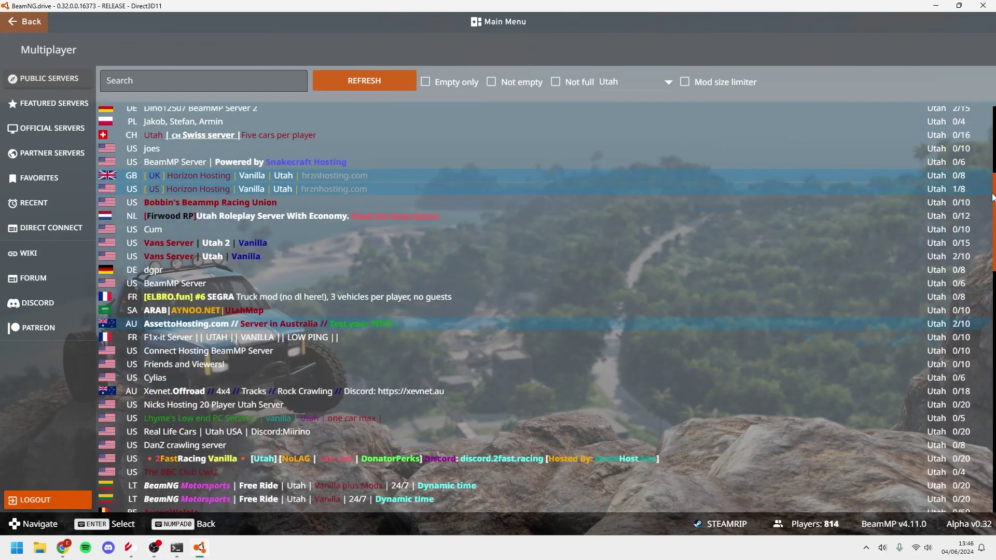
pyautogui.click(57, 78)
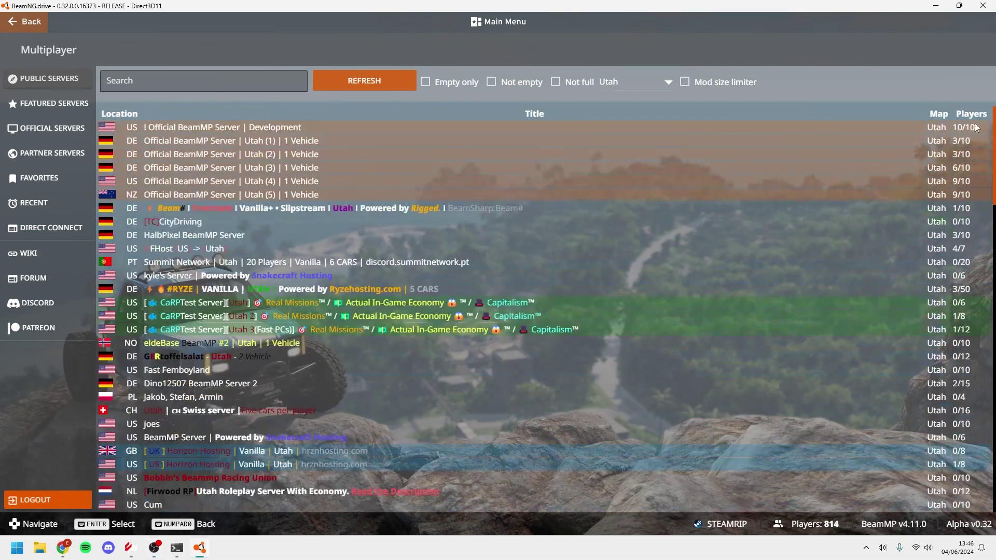
pyautogui.click(44, 130)
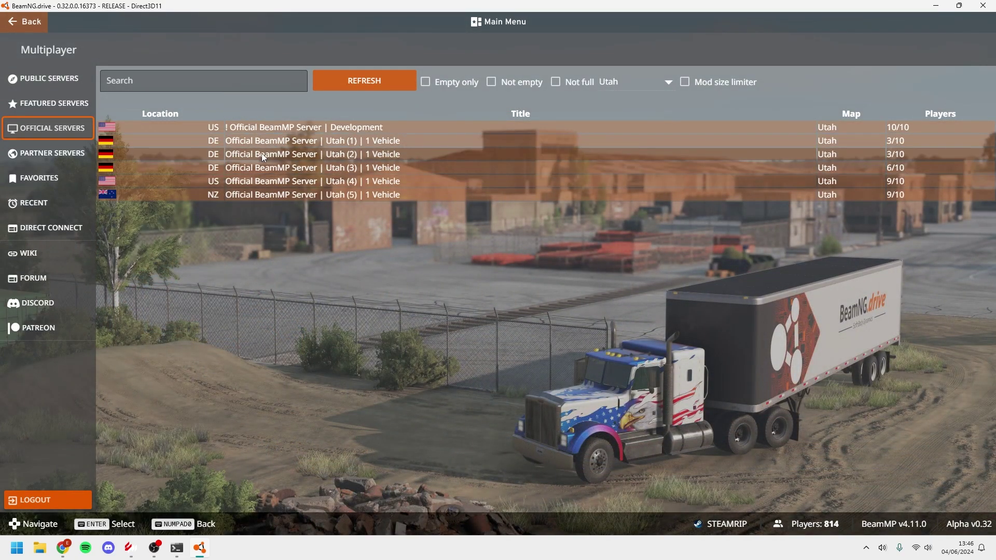
pyautogui.click(637, 80)
pyautogui.click(617, 60)
# Expand the details of official servers such as Automation Test Track (1) and Derby Arenas (2)
pyautogui.click(427, 141)
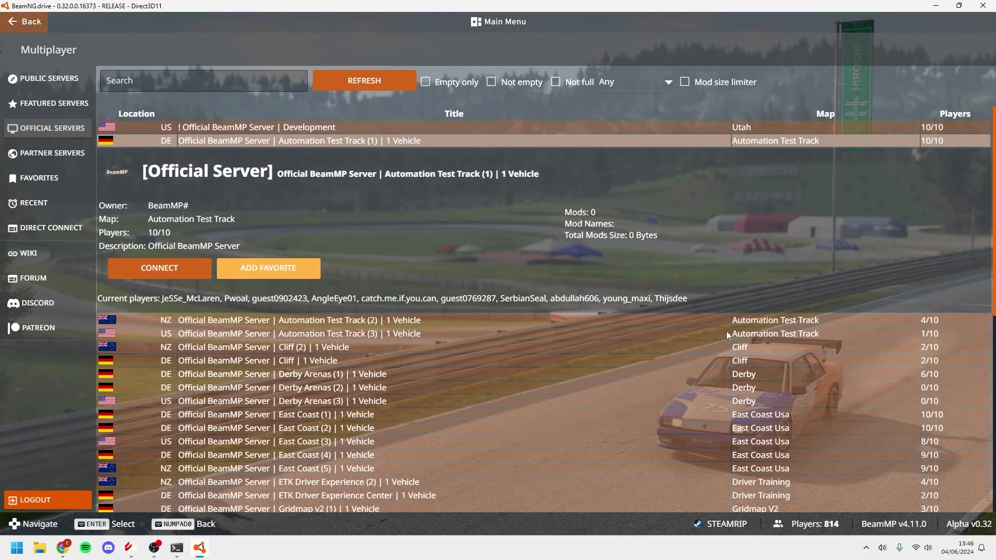
pyautogui.click(725, 338)
pyautogui.click(674, 381)
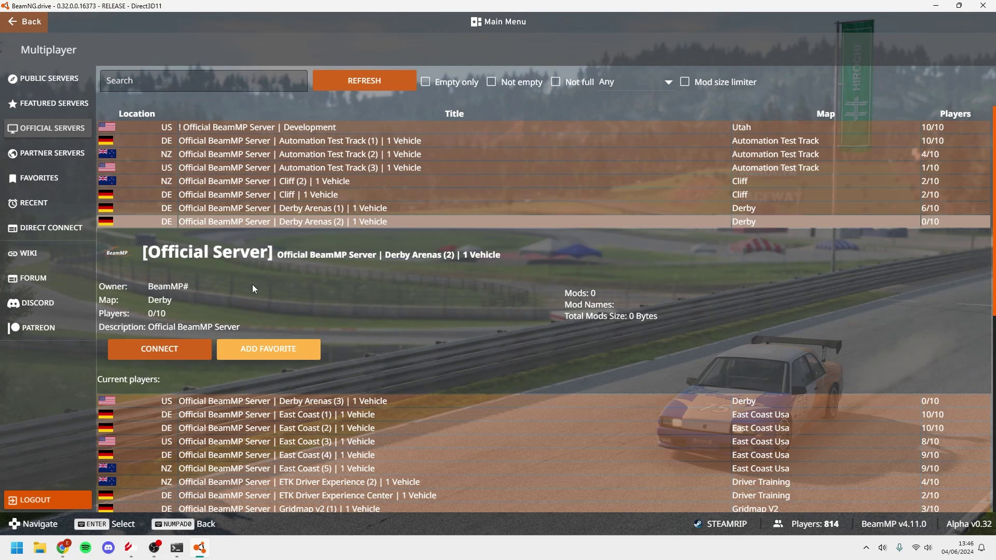
# Browse the featured servers and the public servers, checking their titles, maps and player numbers
pyautogui.click(54, 113)
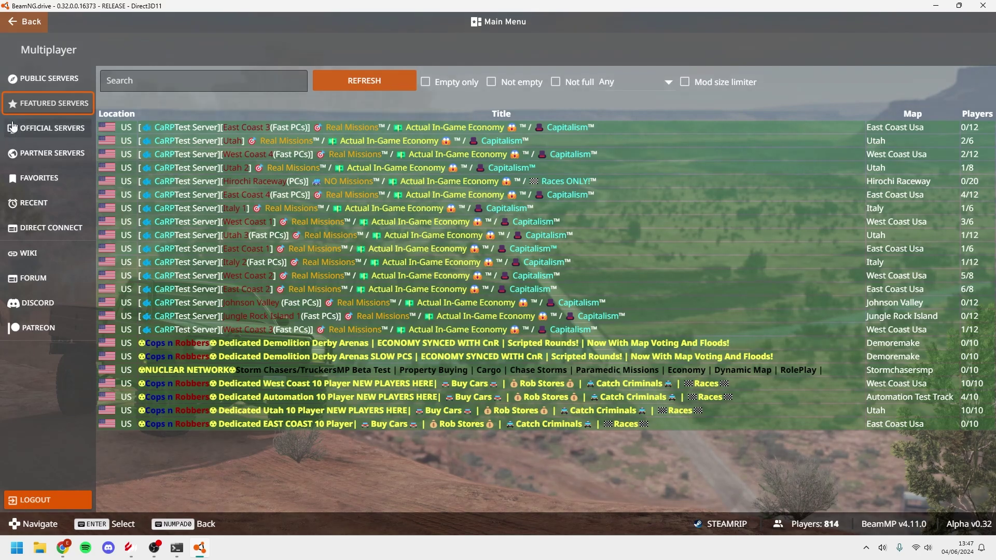
pyautogui.click(28, 81)
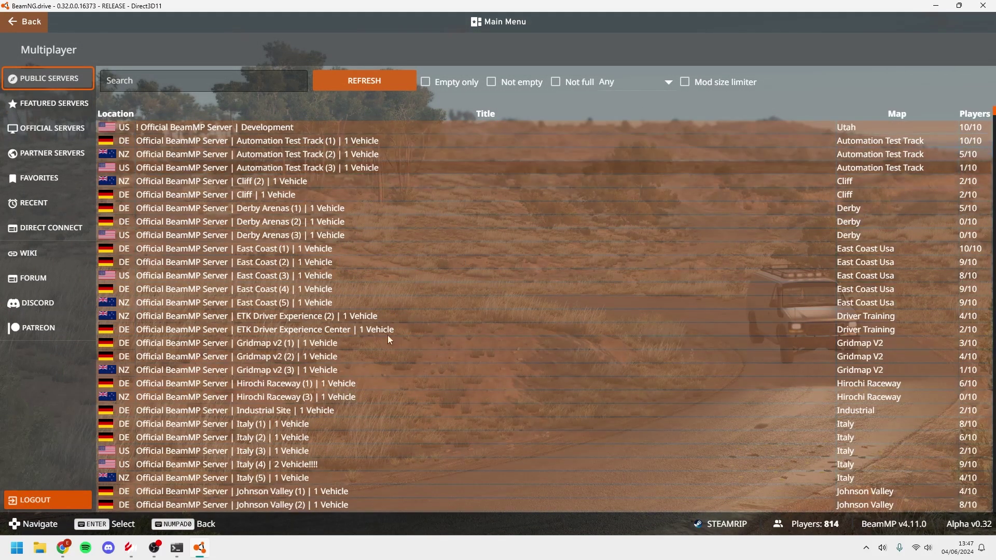
pyautogui.scroll(-5, 443, 406)
pyautogui.scroll(-4, 443, 406)
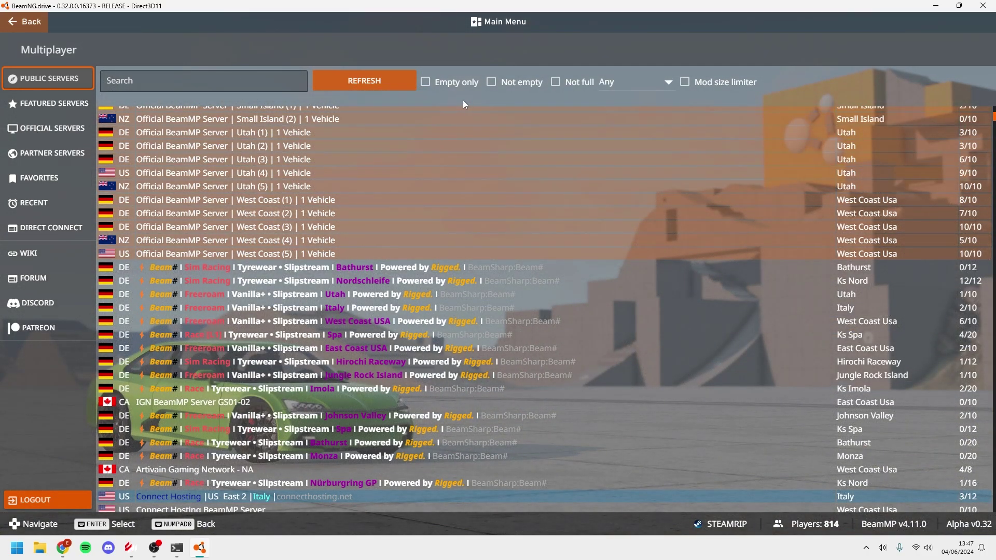
pyautogui.scroll(-3, 457, 265)
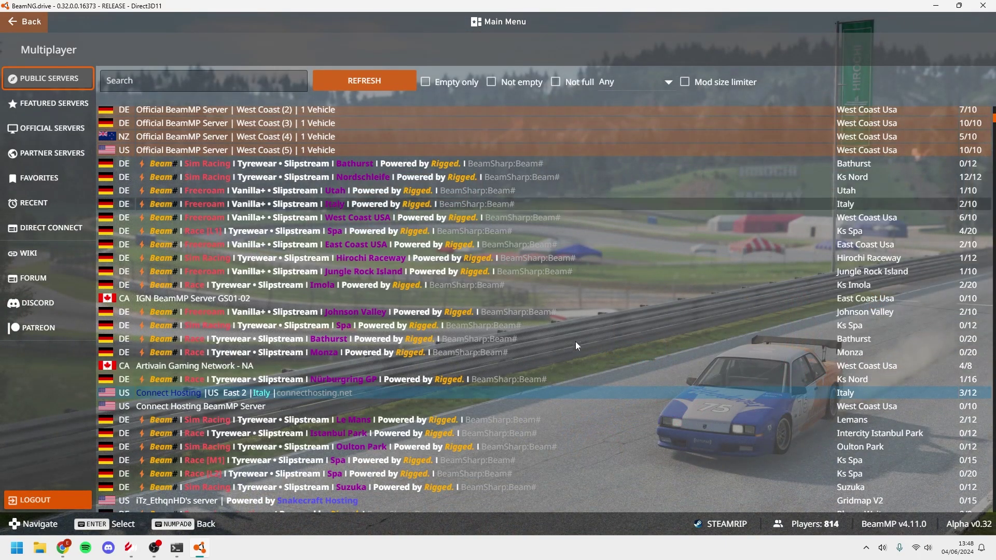
pyautogui.scroll(-1, 550, 331)
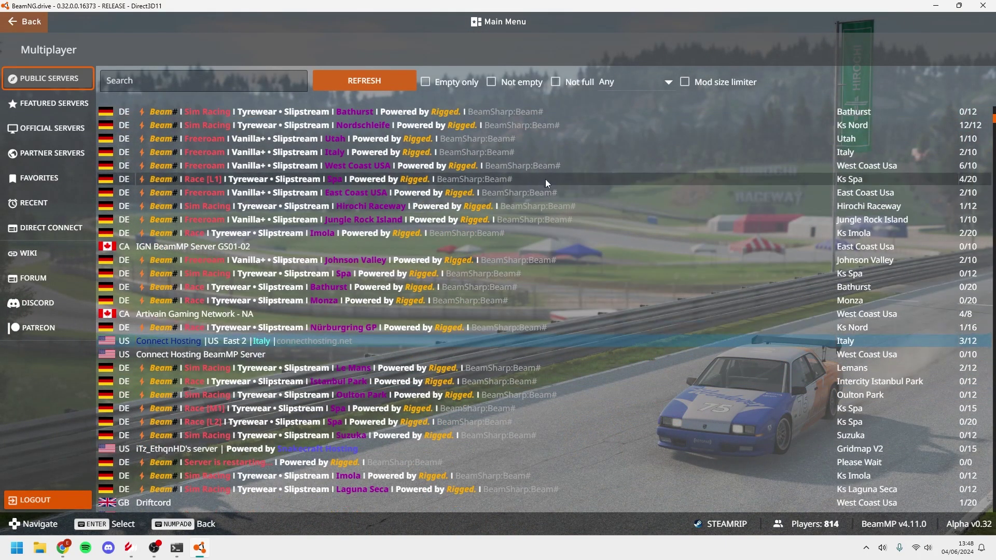
pyautogui.scroll(4, 556, 175)
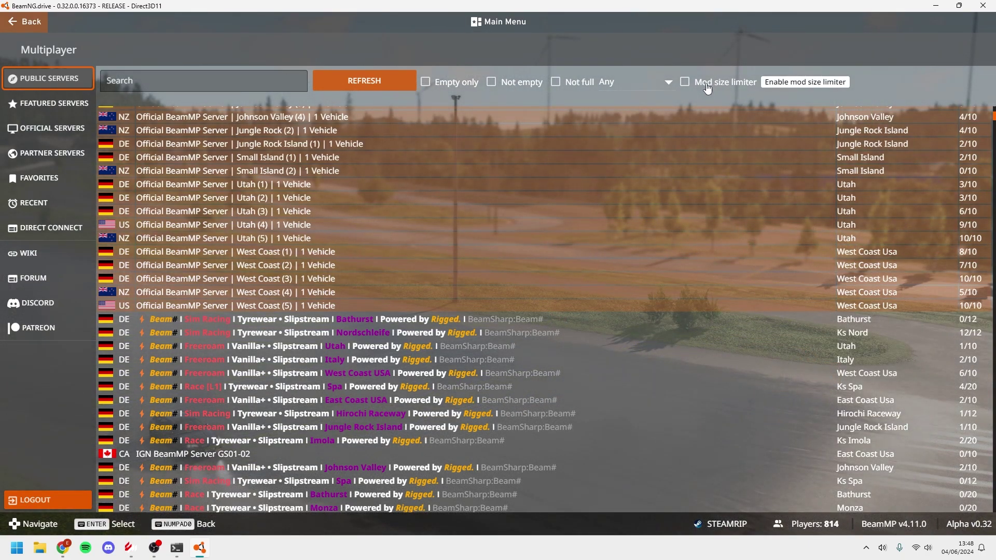
# Try the mod size limiter at 0 MB on the public server list, and turn the limiter off again
pyautogui.click(708, 88)
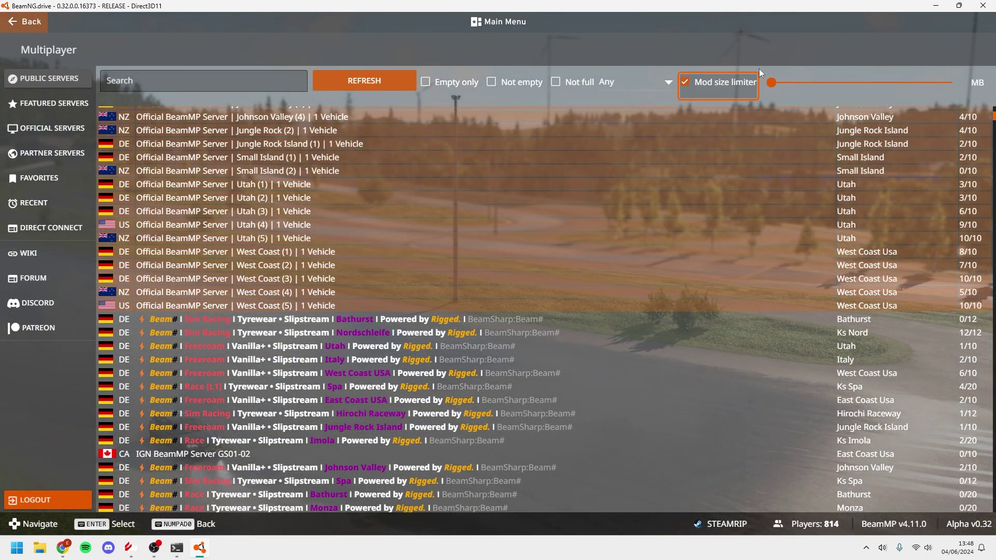
pyautogui.moveTo(773, 82); pyautogui.dragTo(807, 87)
pyautogui.click(774, 85)
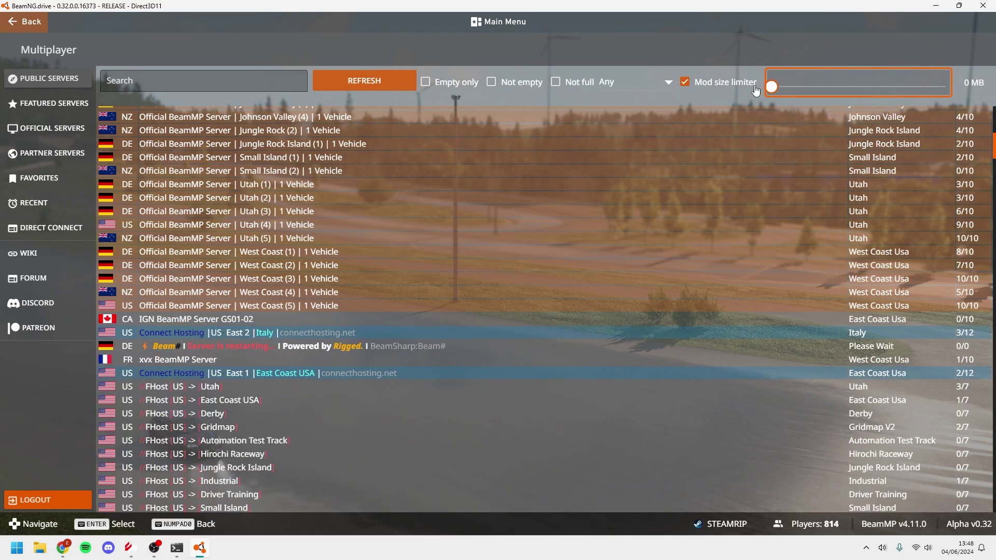
pyautogui.click(711, 86)
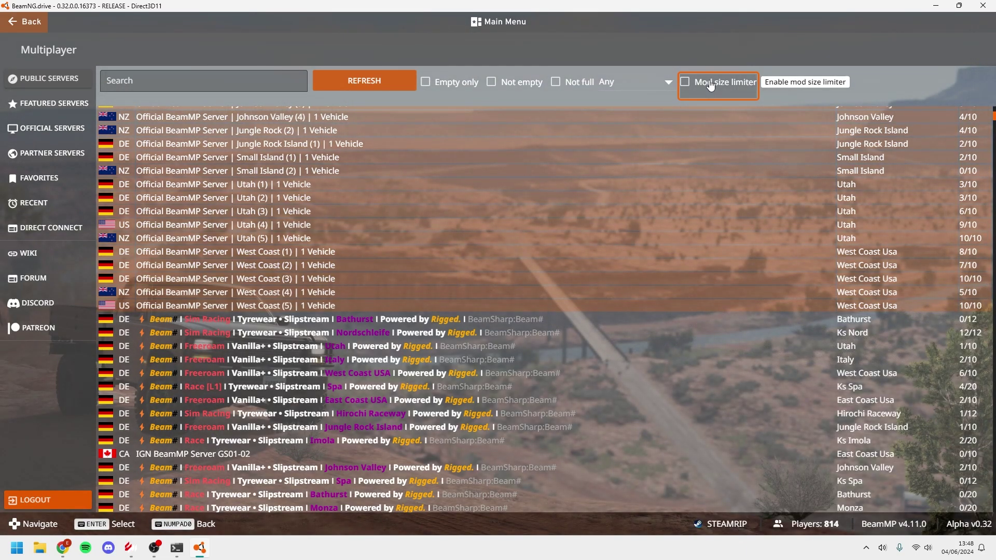
# Search the public servers for "imola" and clear the search
pyautogui.click(192, 83)
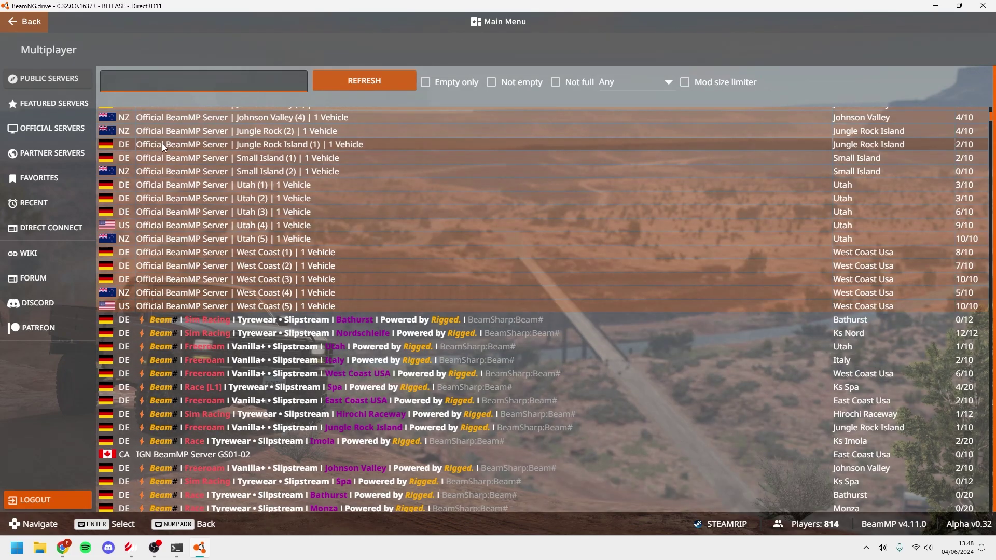
pyautogui.write('imola')
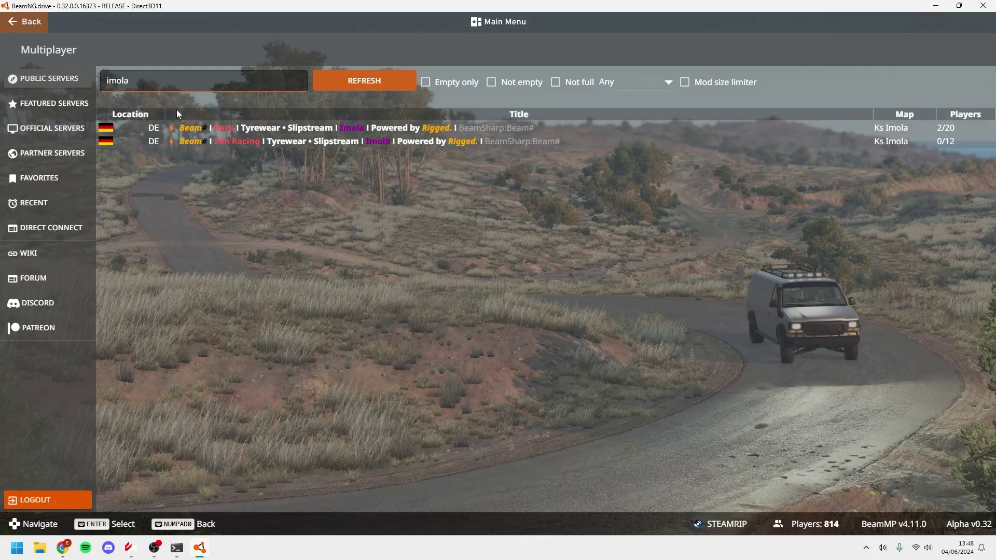
pyautogui.moveTo(155, 82); pyautogui.dragTo(2, 84)
pyautogui.press('BackSpace')
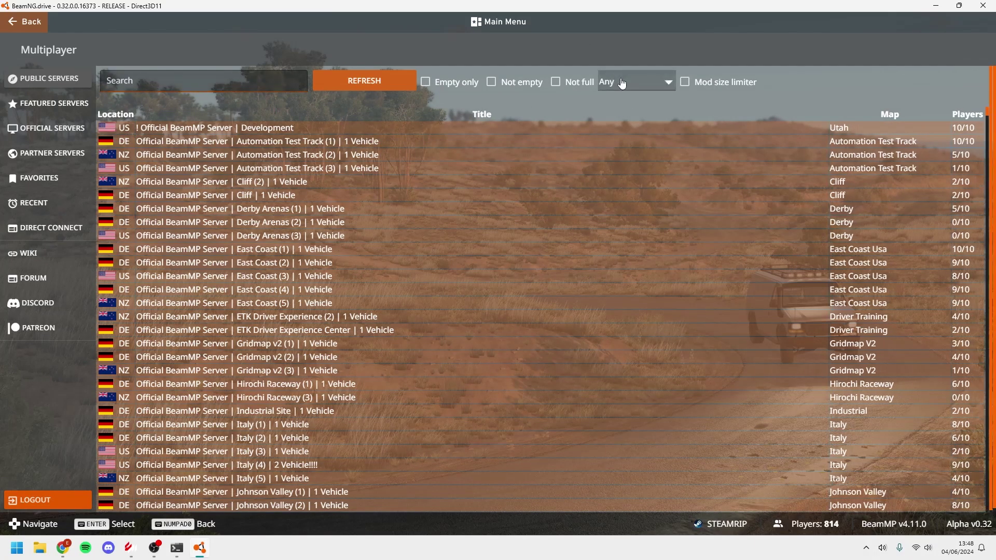
# Filter the public server list to show only servers on the Ks Imola map
pyautogui.click(623, 82)
pyautogui.scroll(-10, 726, 119)
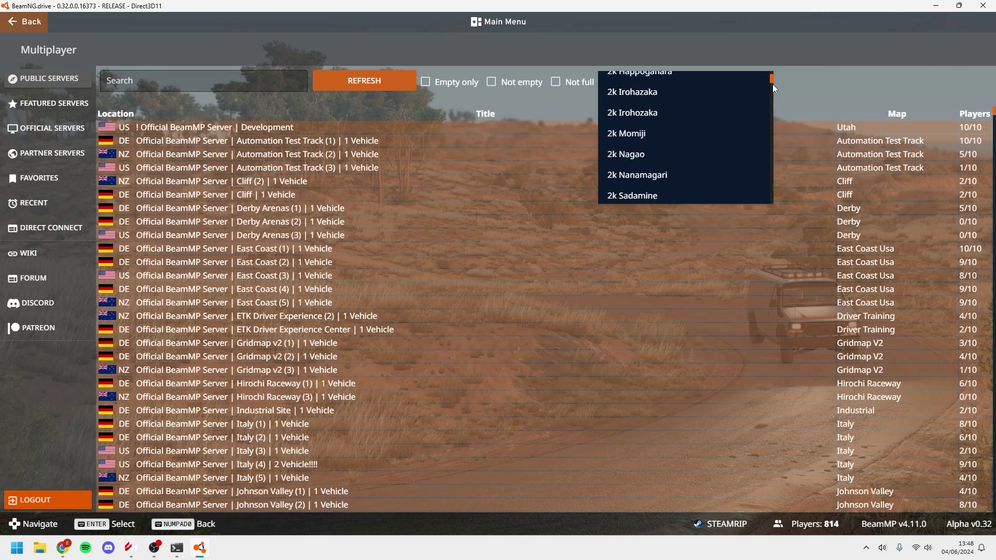
pyautogui.moveTo(773, 84); pyautogui.dragTo(762, 146)
pyautogui.scroll(7, 713, 155)
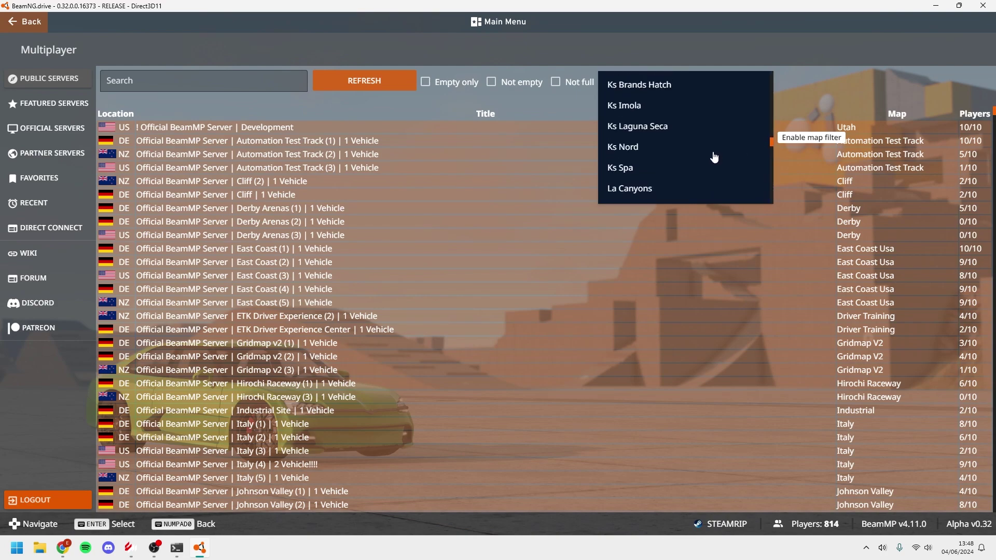
pyautogui.scroll(8, 714, 157)
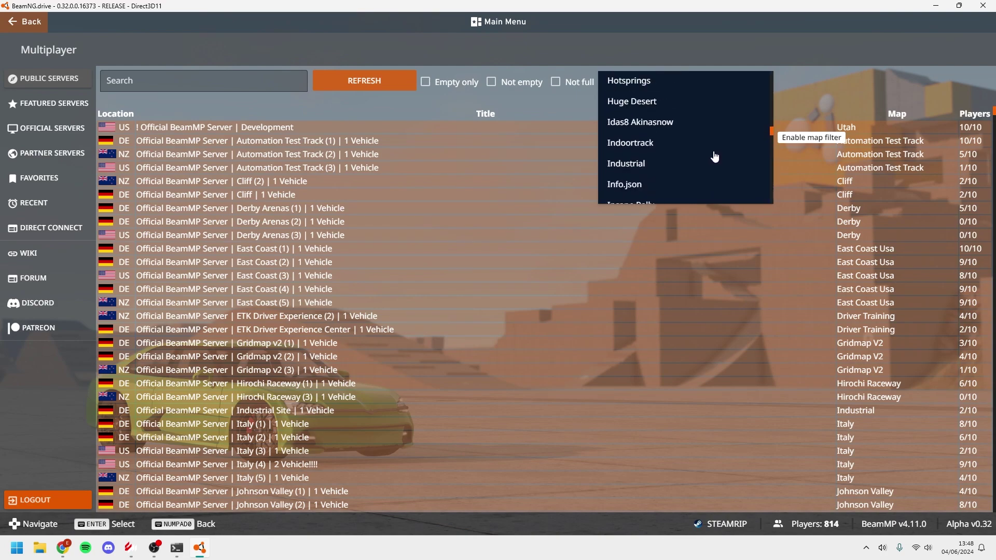
pyautogui.scroll(-3, 715, 157)
pyautogui.scroll(-2, 715, 157)
pyautogui.scroll(6, 714, 157)
pyautogui.scroll(5, 713, 156)
pyautogui.scroll(-3, 756, 135)
pyautogui.moveTo(770, 133)
pyautogui.mouseDown()
pyautogui.moveTo(765, 161)
pyautogui.moveTo(761, 140)
pyautogui.mouseUp()
pyautogui.scroll(-4, 742, 150)
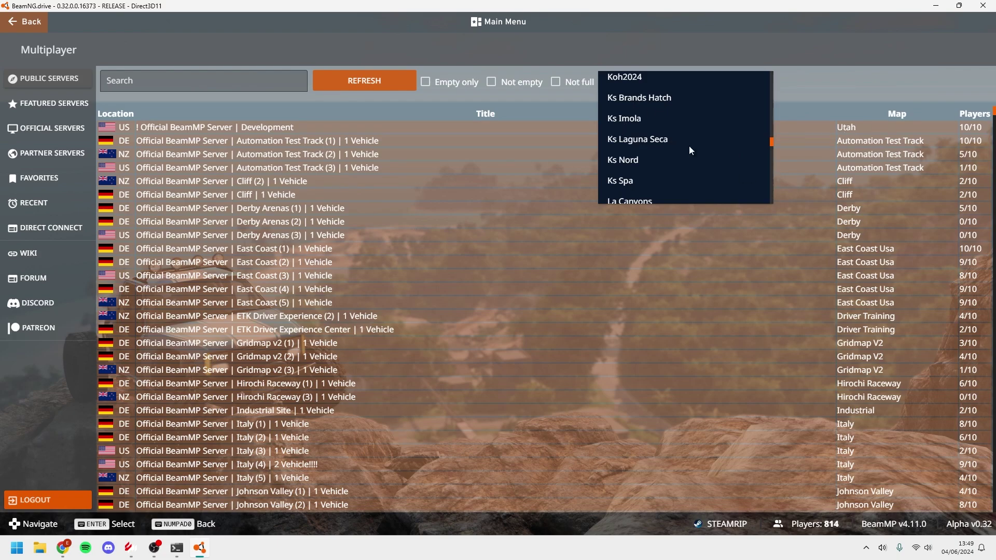
pyautogui.scroll(2, 631, 132)
pyautogui.scroll(-1, 632, 135)
pyautogui.scroll(-1, 631, 135)
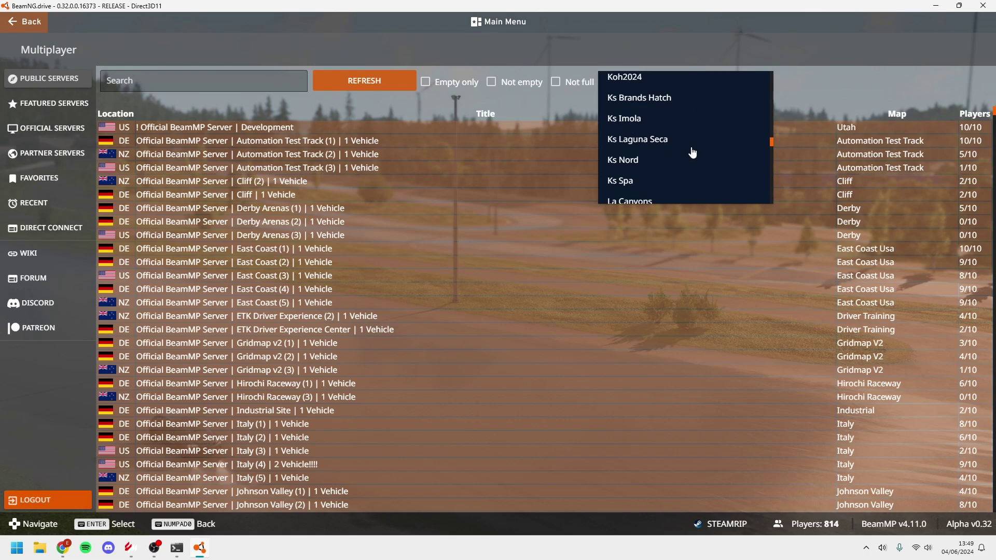
pyautogui.click(629, 117)
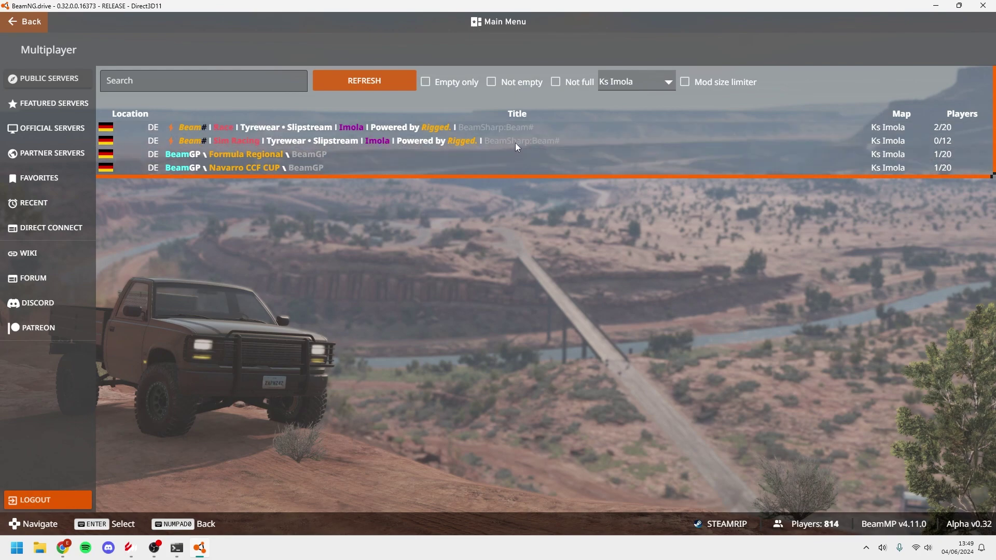
# Compare the descriptions, mods and total mod sizes of the four Imola servers from Beam# and BeamGP
pyautogui.click(562, 127)
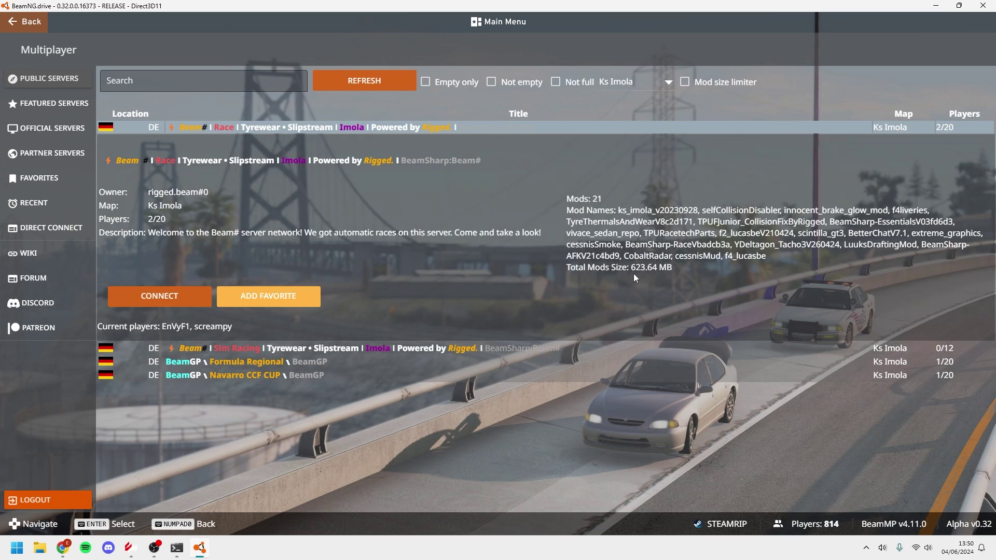
pyautogui.click(574, 344)
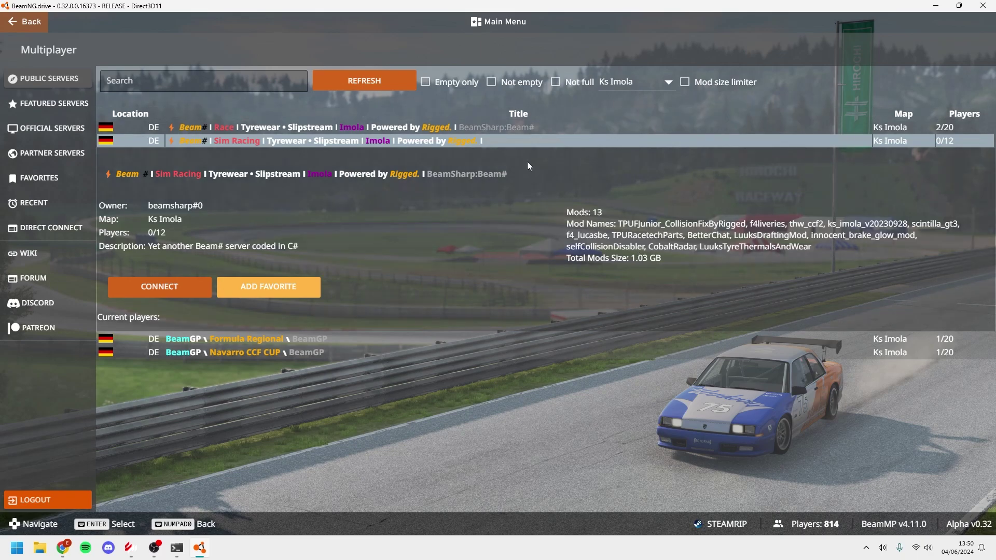
pyautogui.click(348, 353)
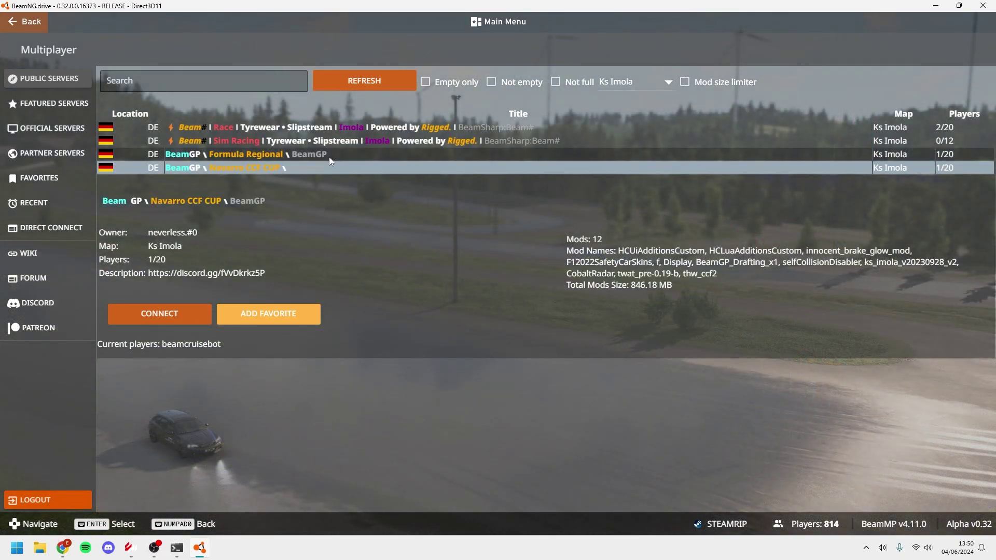
pyautogui.click(329, 156)
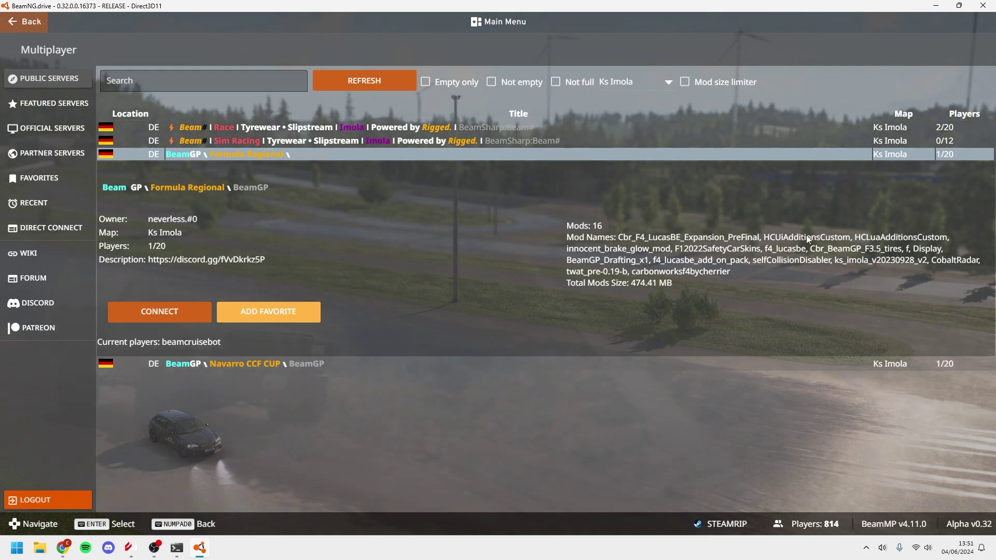
pyautogui.click(522, 144)
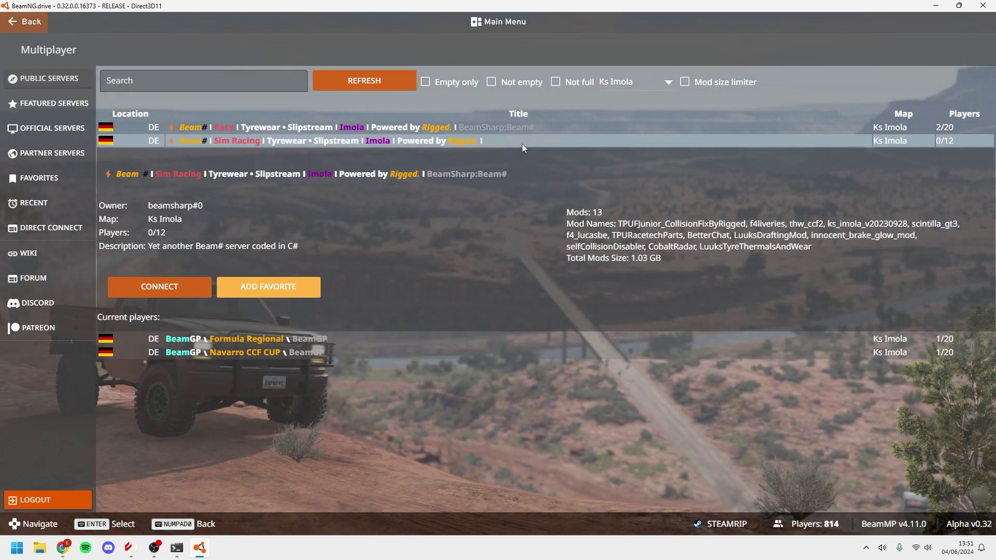
# Connect to the Beam# Race server with Tyrewear and Slipstream on the Imola map
pyautogui.click(274, 129)
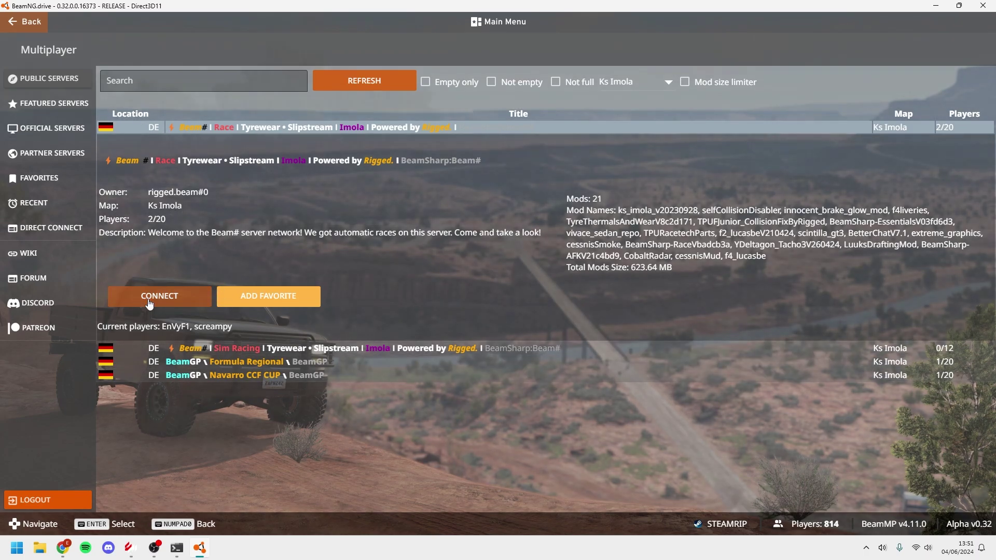
pyautogui.click(192, 296)
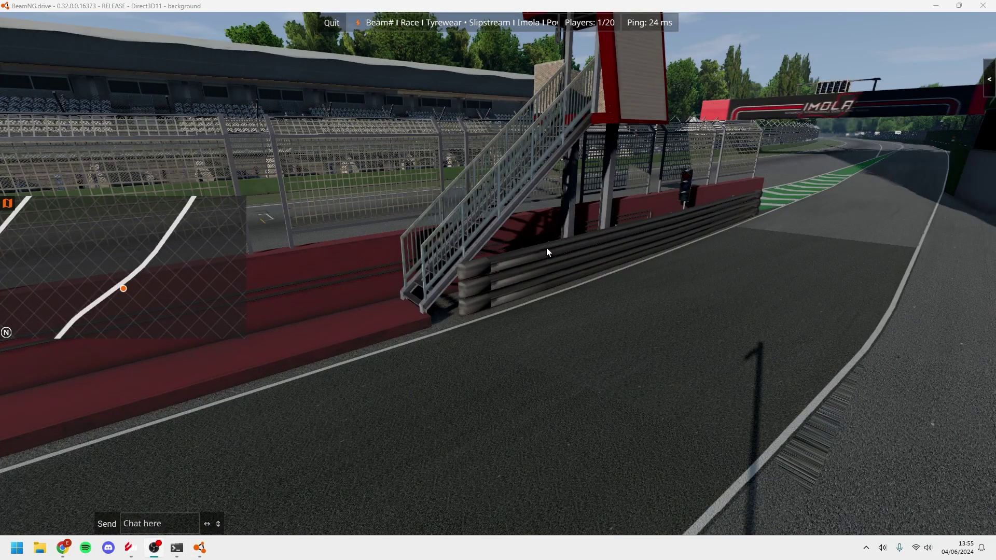
pyautogui.click(547, 249)
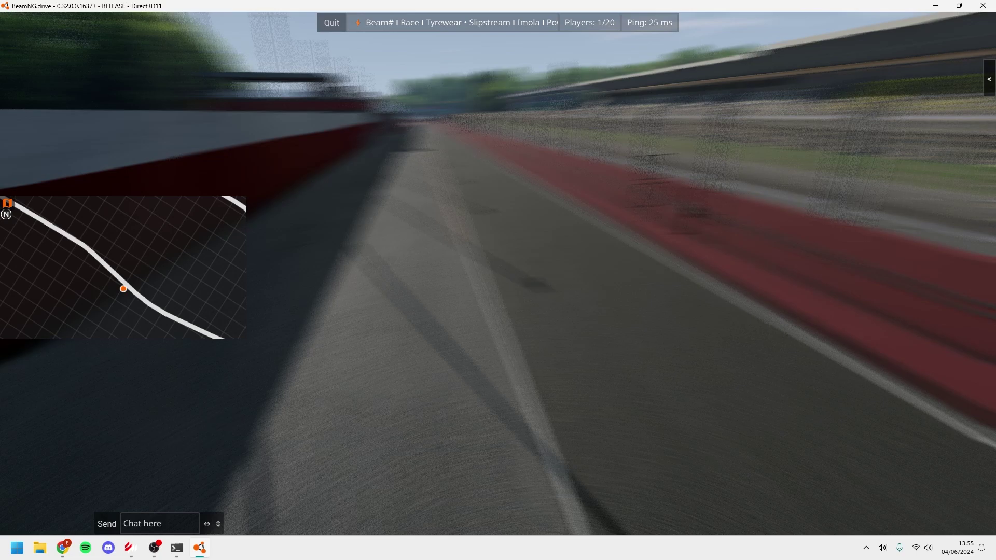
pyautogui.moveTo(508, 256); pyautogui.dragTo(518, 281)
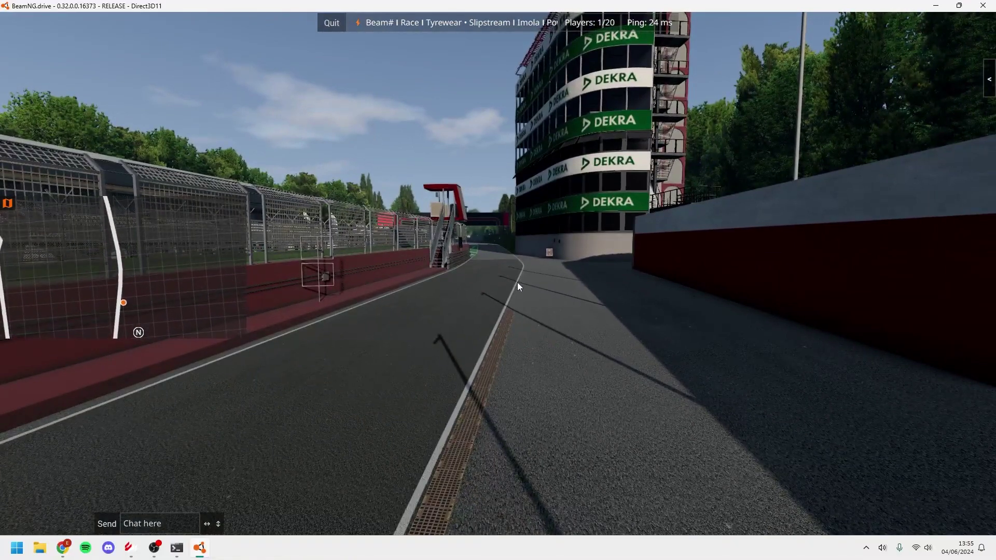
# Choose the Carbonworks F4 in the dark Dead Bull livery and bring it onto the track as the current vehicle
pyautogui.hotkey('ctrl', 'e')
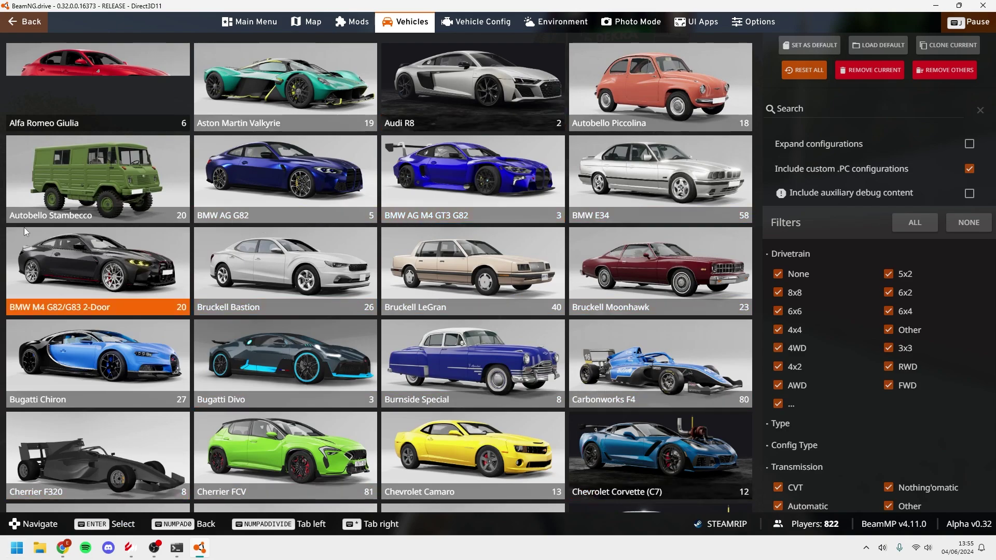
pyautogui.scroll(-3, 473, 456)
pyautogui.click(646, 215)
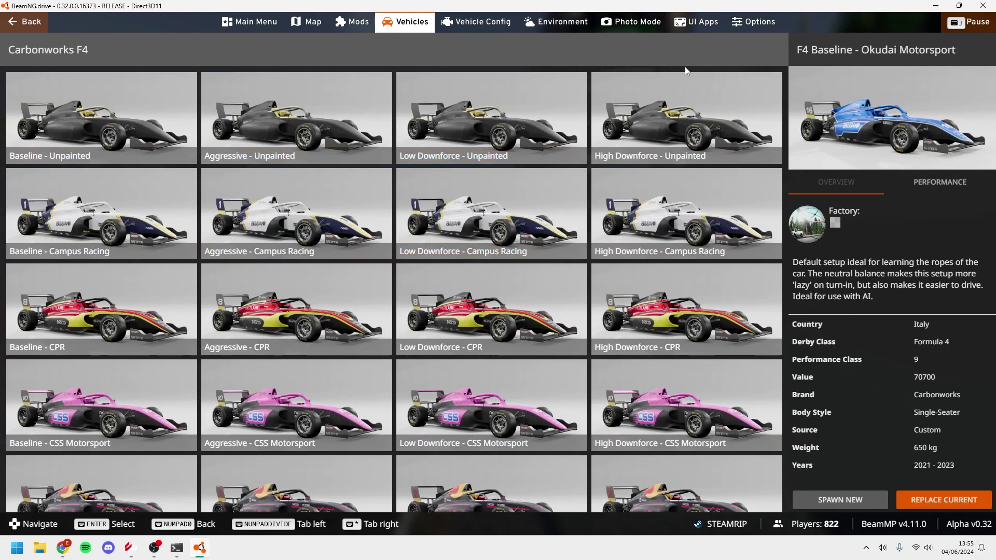
pyautogui.scroll(-2, 323, 484)
pyautogui.click(379, 392)
pyautogui.click(917, 507)
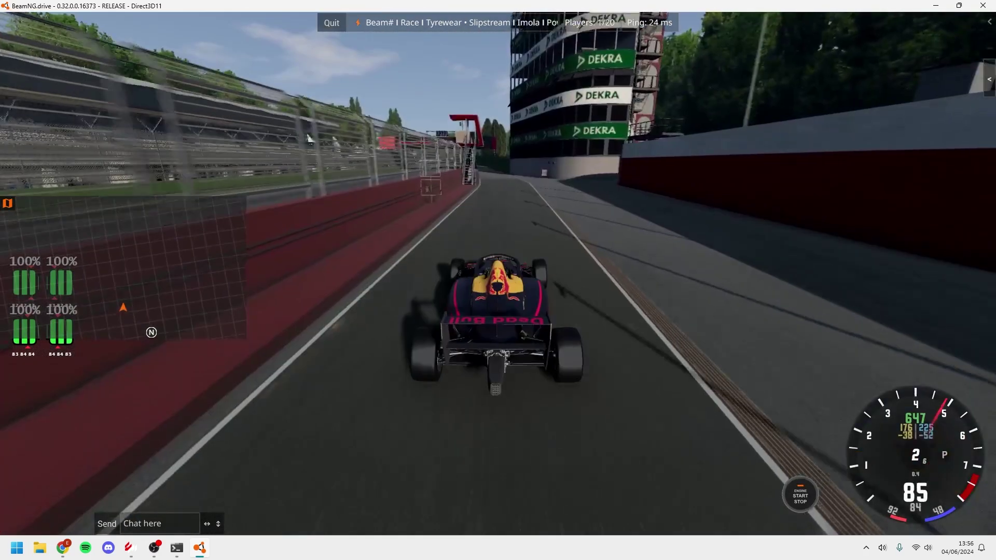
# Brake the F4 car in the pit lane, slowing it down just before the pit exit
pyautogui.press('Down')
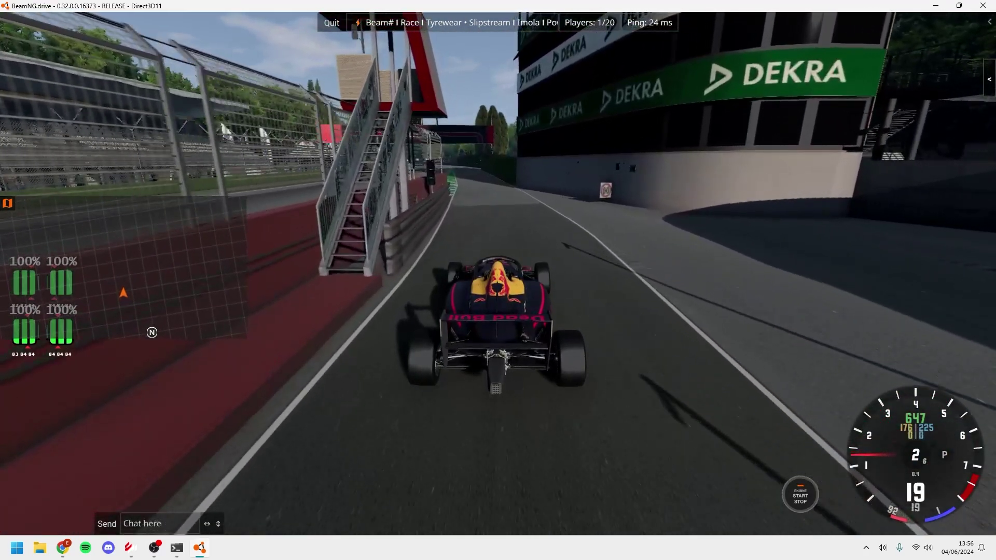
pyautogui.press('Down')
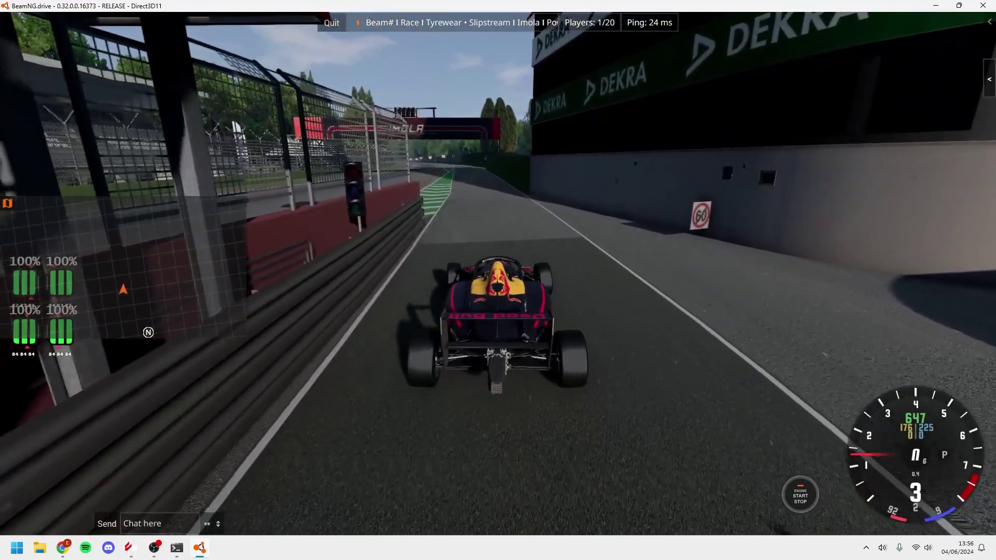